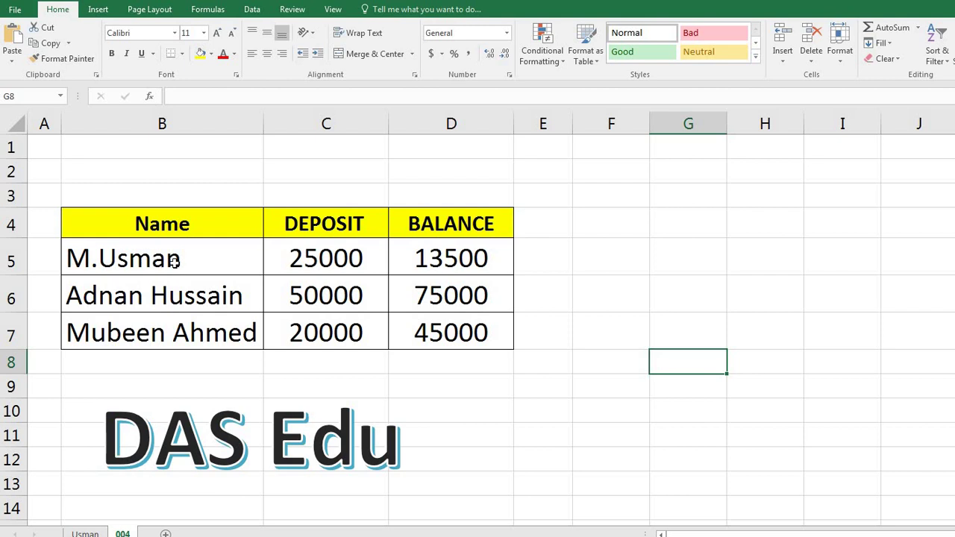
Step: Insert a hyperlink in name cell B5 that links to the existing personal documents folder on Local Disk (D:)
left_click(185, 260)
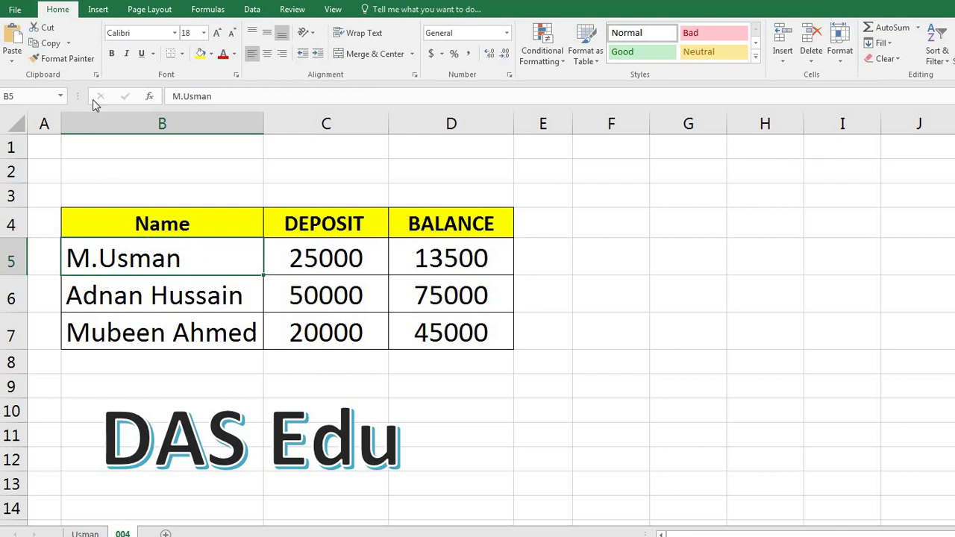
left_click(99, 9)
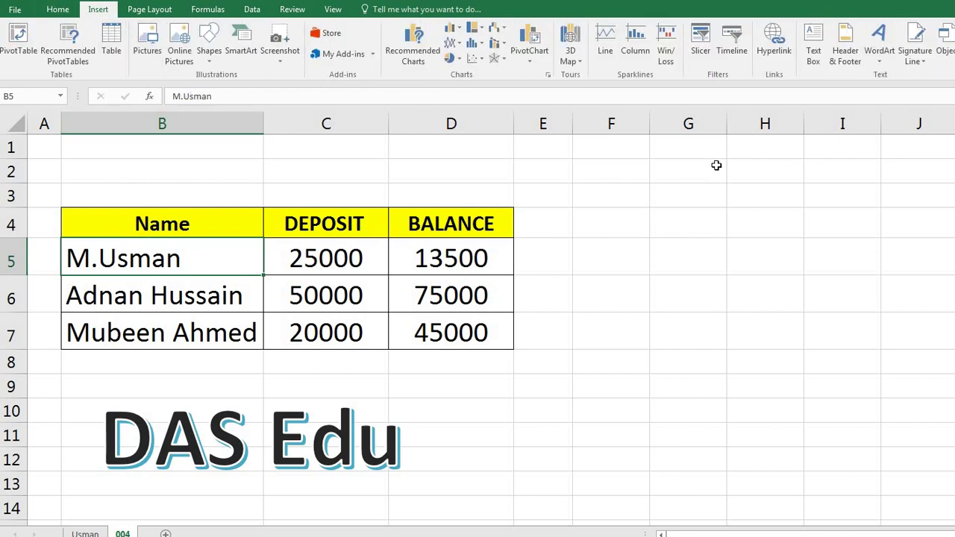
left_click(771, 54)
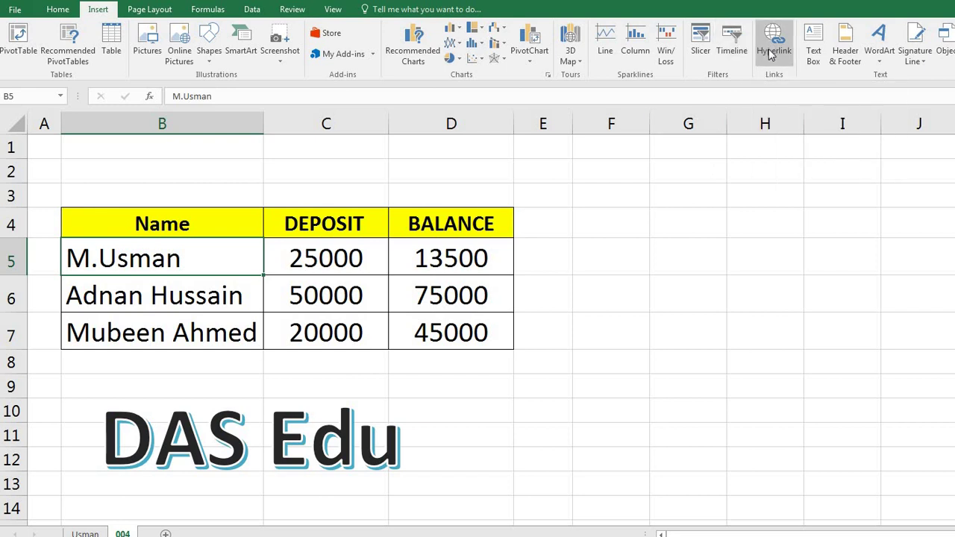
left_click(773, 53)
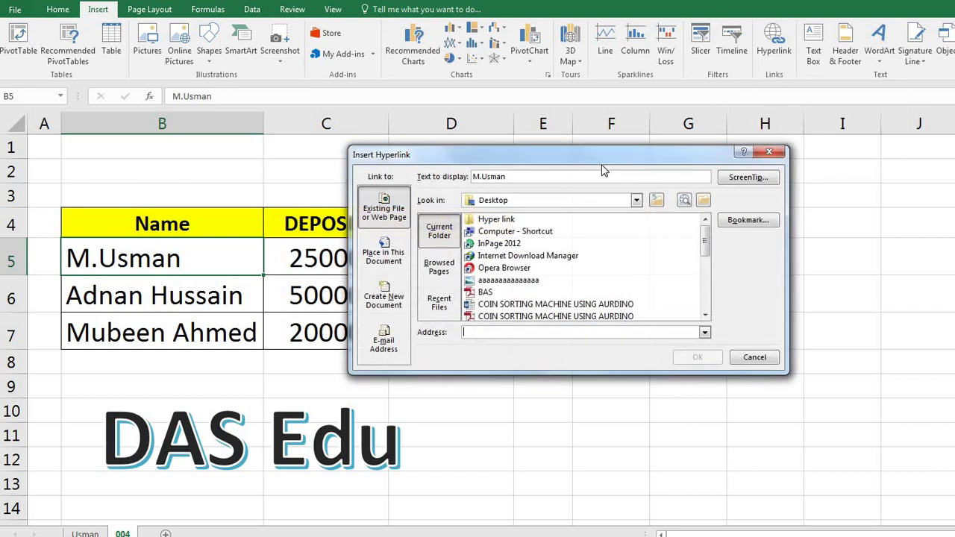
left_click_drag(548, 152, 375, 135)
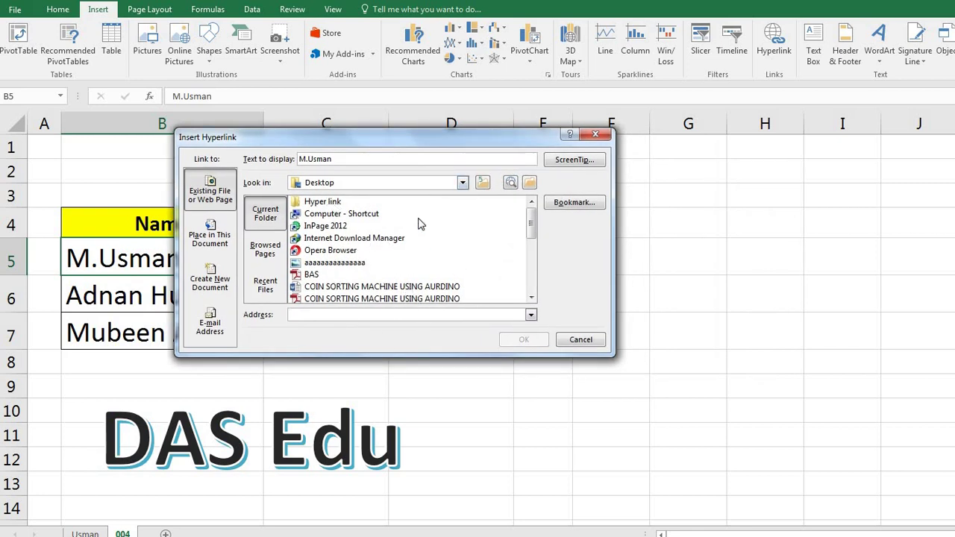
left_click(483, 184)
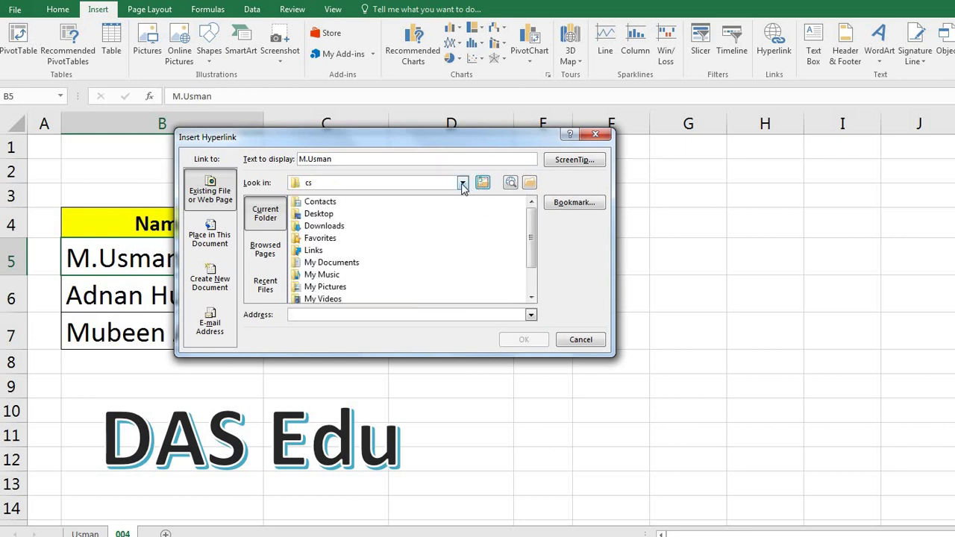
left_click(463, 184)
left_click(328, 273)
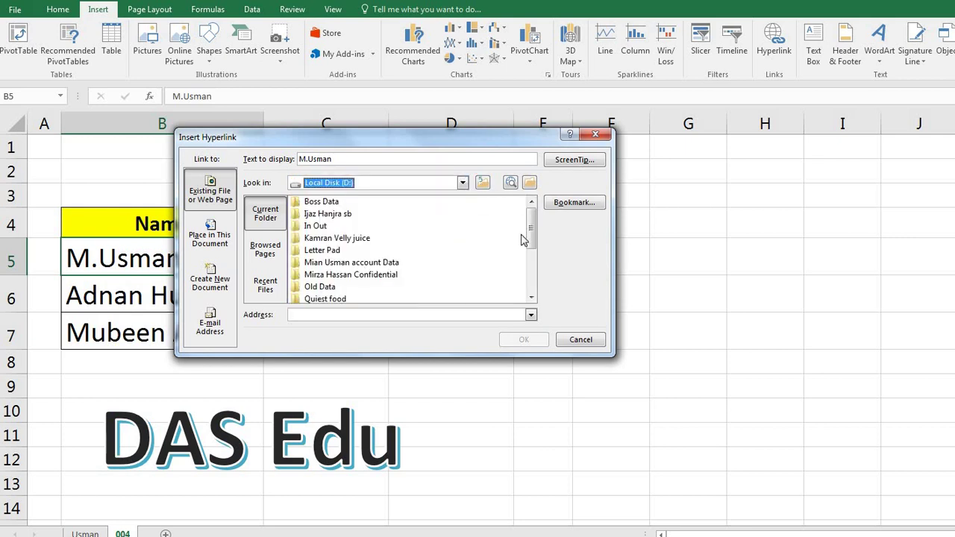
scroll(522, 238, "down", 2)
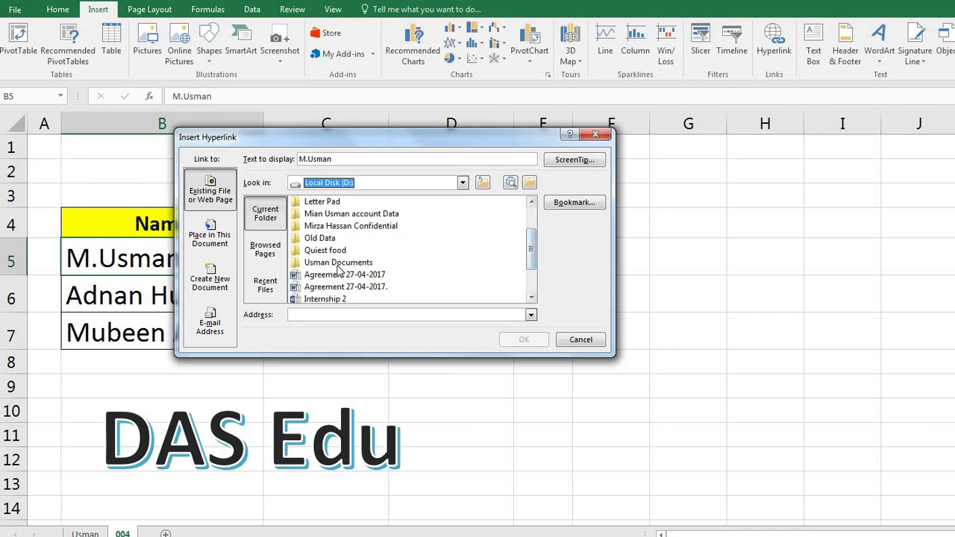
left_click(338, 262)
left_click(524, 340)
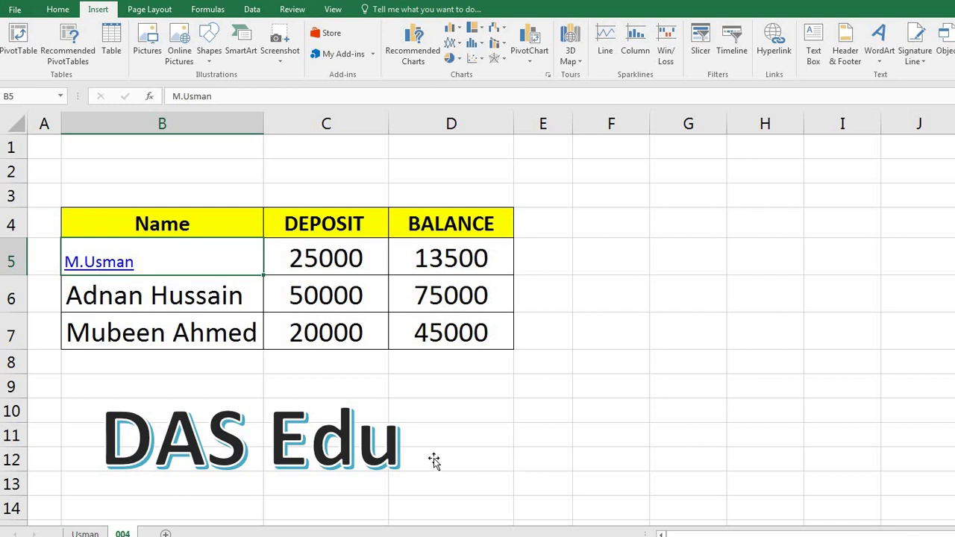
Step: Test the hyperlink in cell B5 by following it to its folder, and close the folder window
left_click(148, 300)
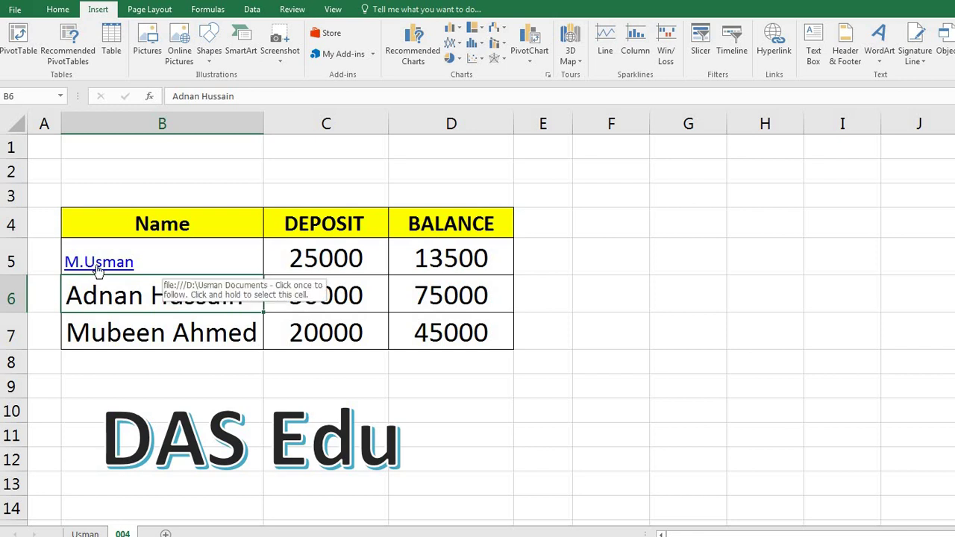
left_click(671, 336)
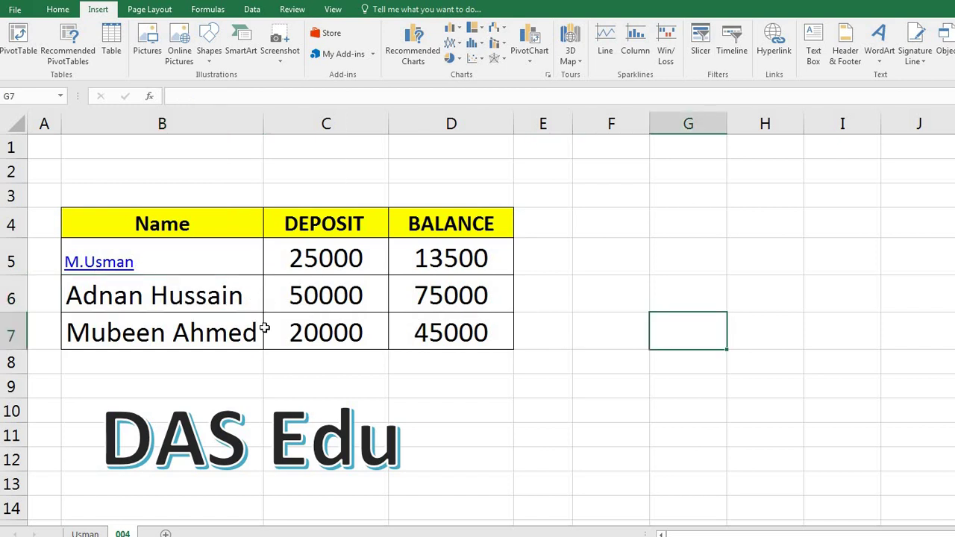
left_click(132, 265)
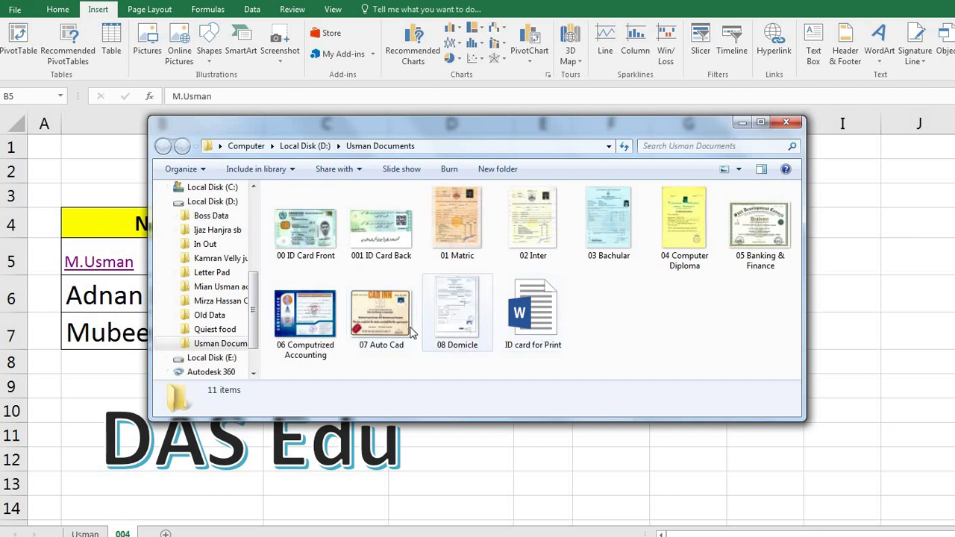
left_click(786, 124)
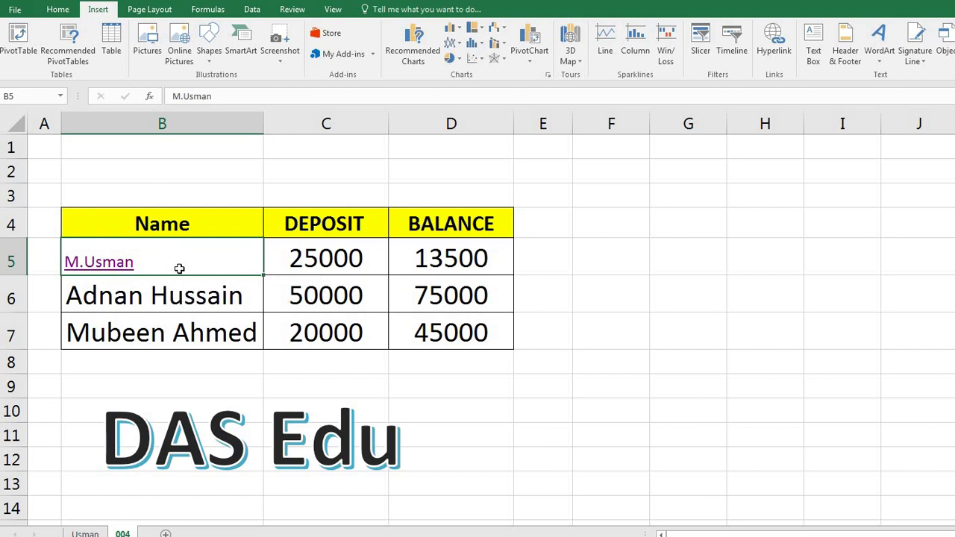
Step: Insert a hyperlink in deposit cell C5 that links to Payment.jpg in the My Pictures folder
left_click(325, 267)
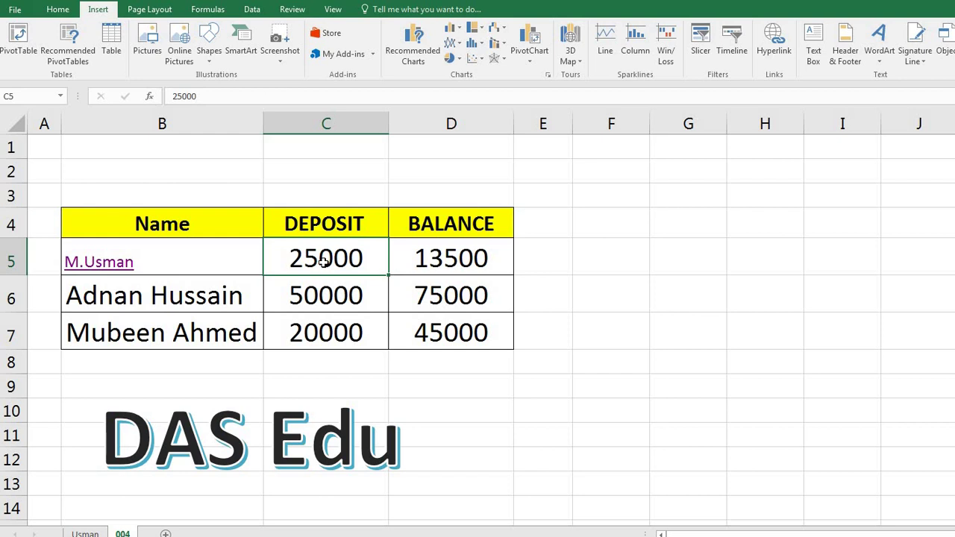
left_click(773, 50)
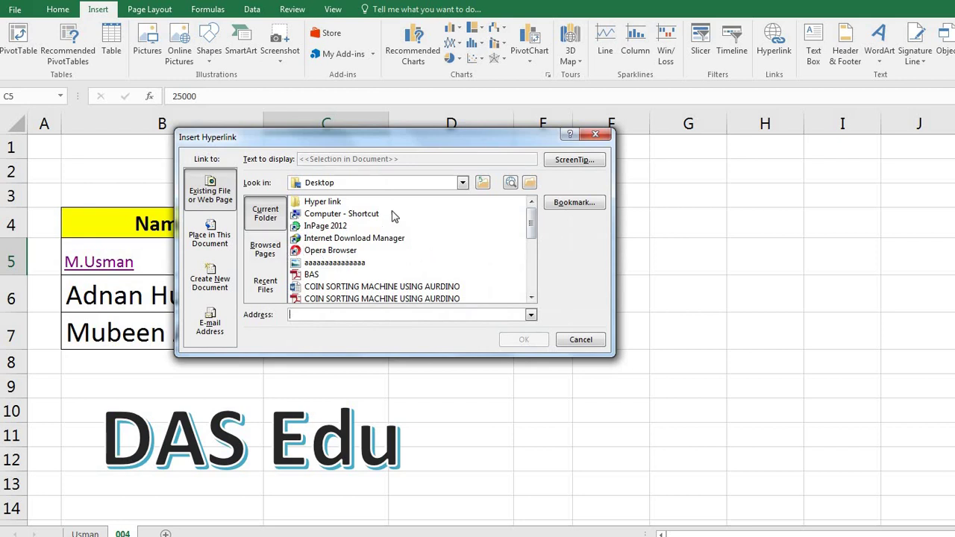
left_click(482, 183)
double_click(323, 289)
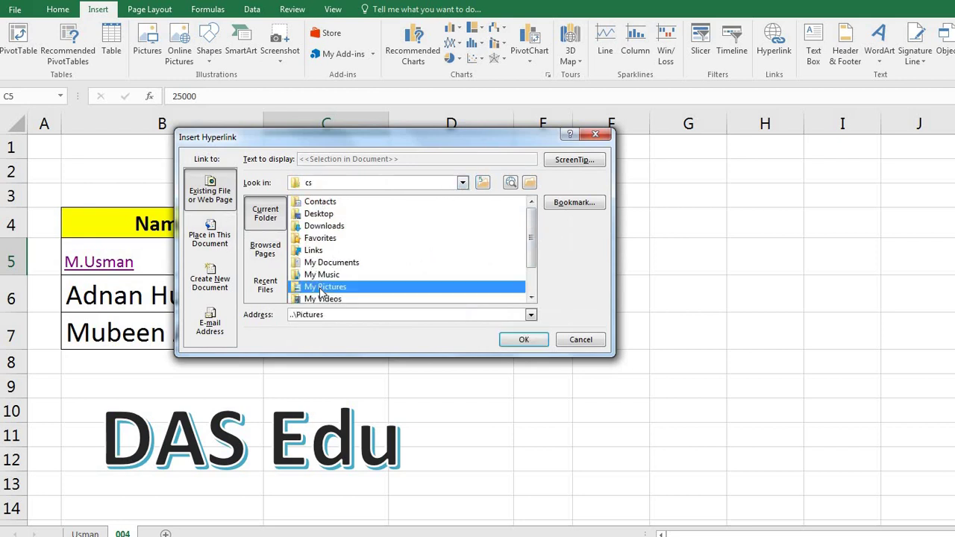
double_click(322, 206)
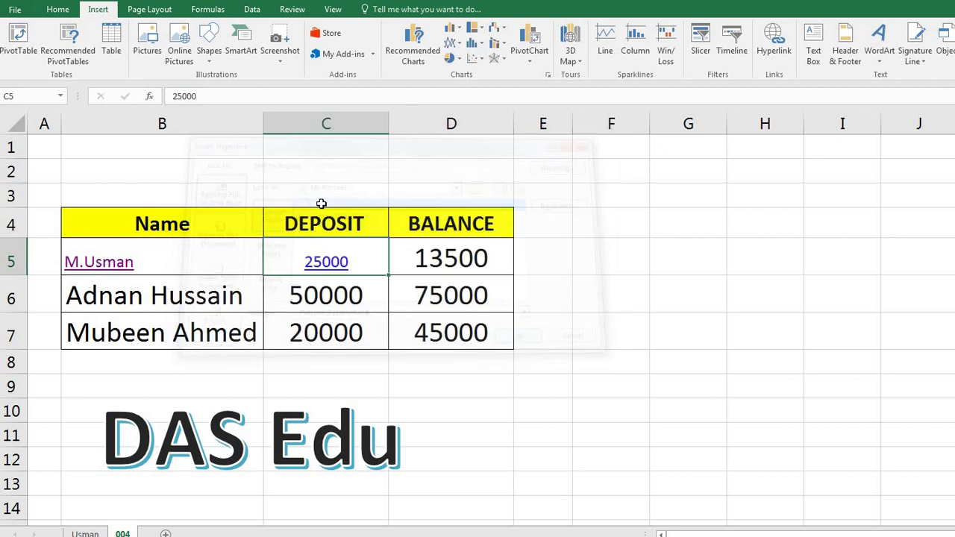
Step: Test the hyperlink in cell C5 by following it to its picture, and close the browser window
left_click(609, 320)
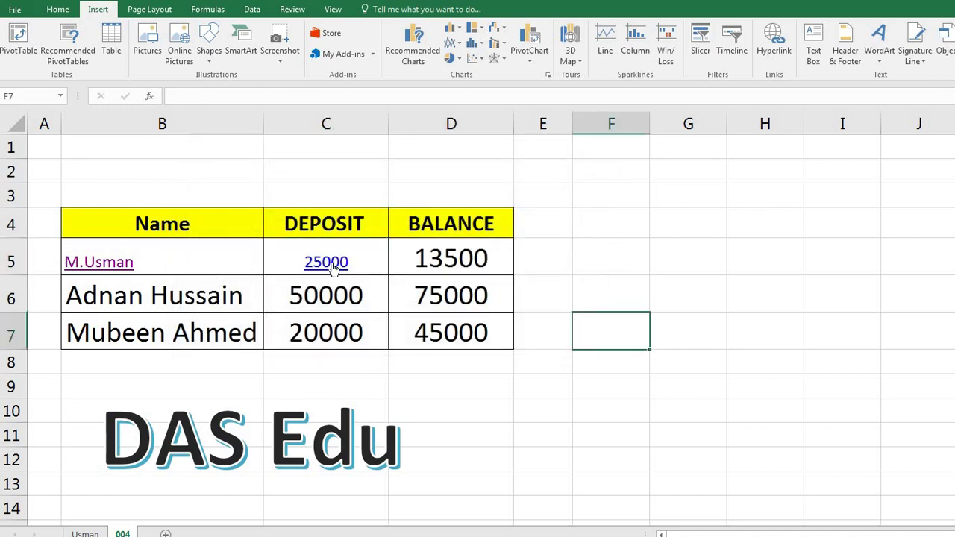
mouse_move(321, 279)
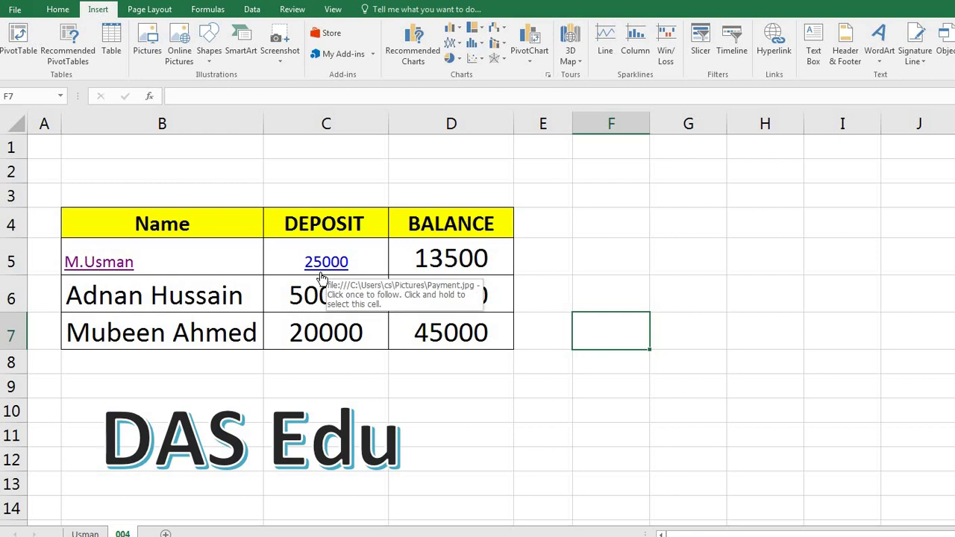
left_click(575, 294)
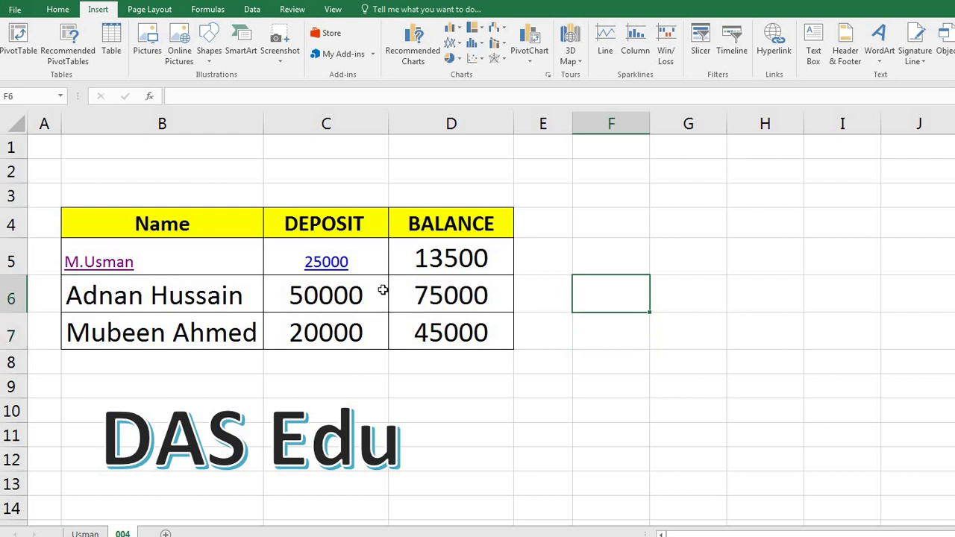
left_click(330, 271)
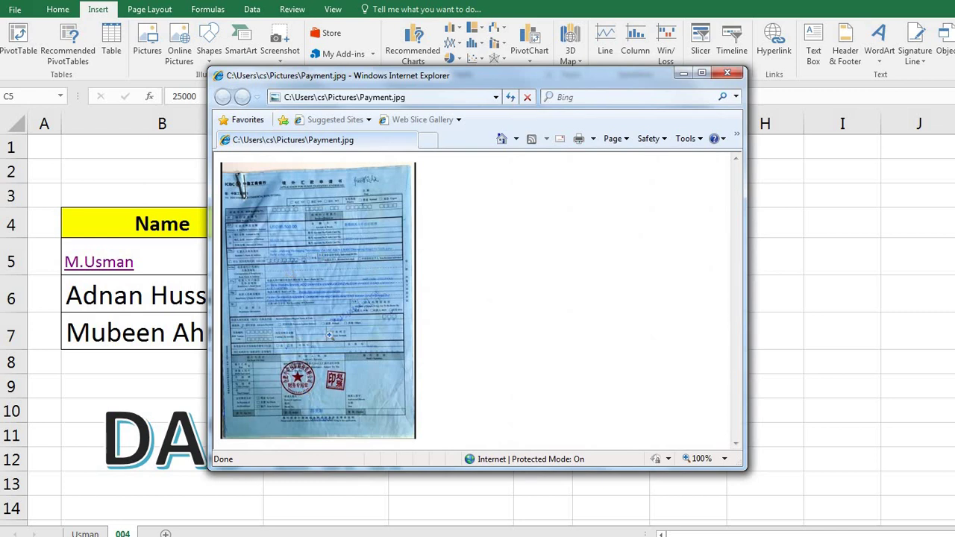
left_click(727, 73)
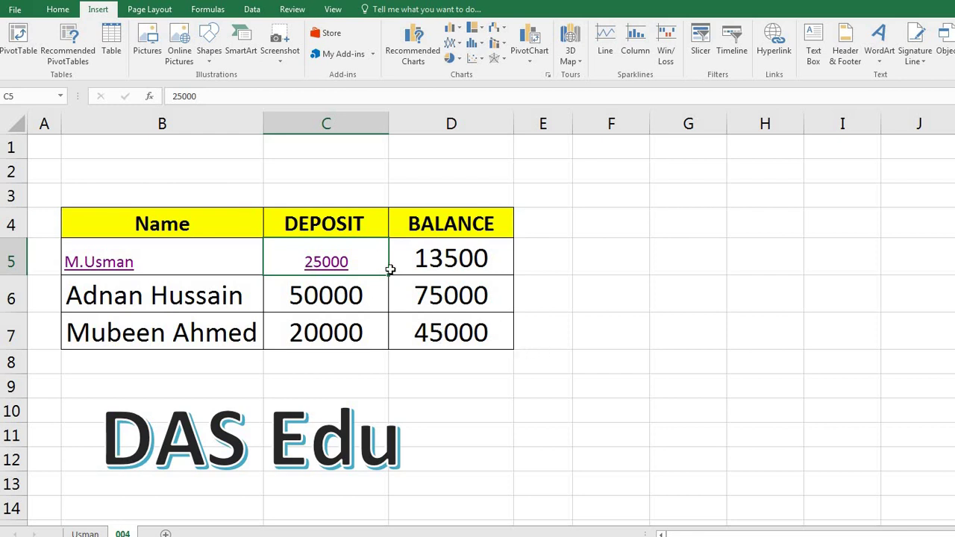
Step: Draw a right block arrow across columns E to G beside the first data row of the table
left_click(555, 251)
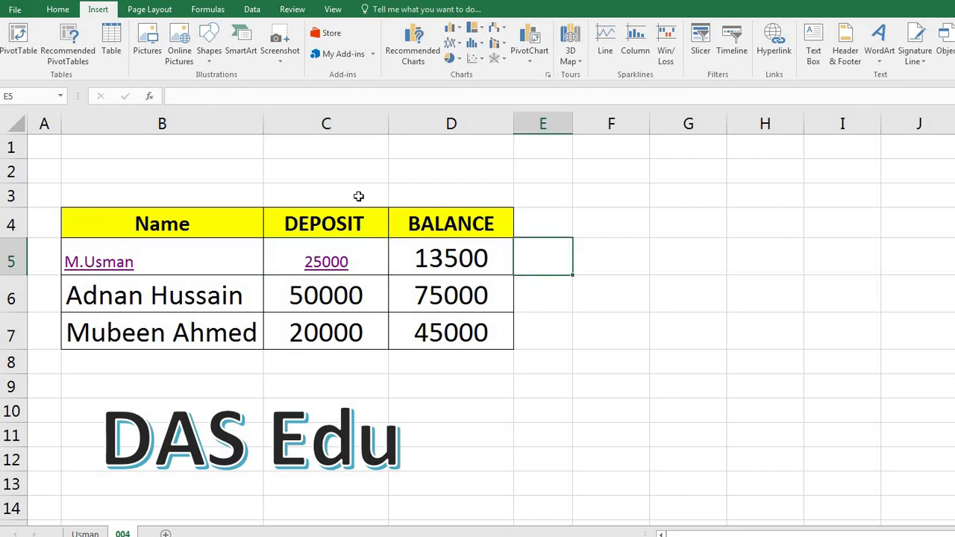
left_click(209, 41)
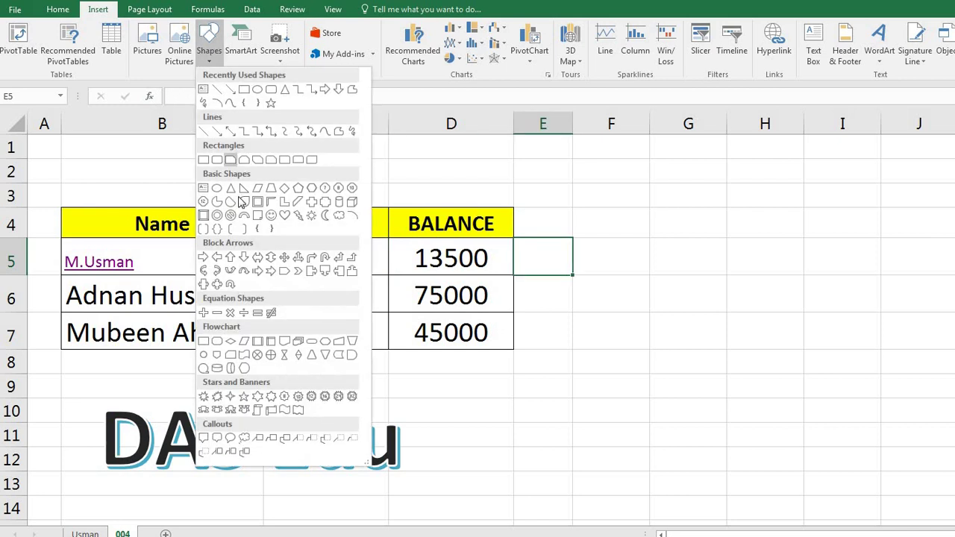
left_click(204, 259)
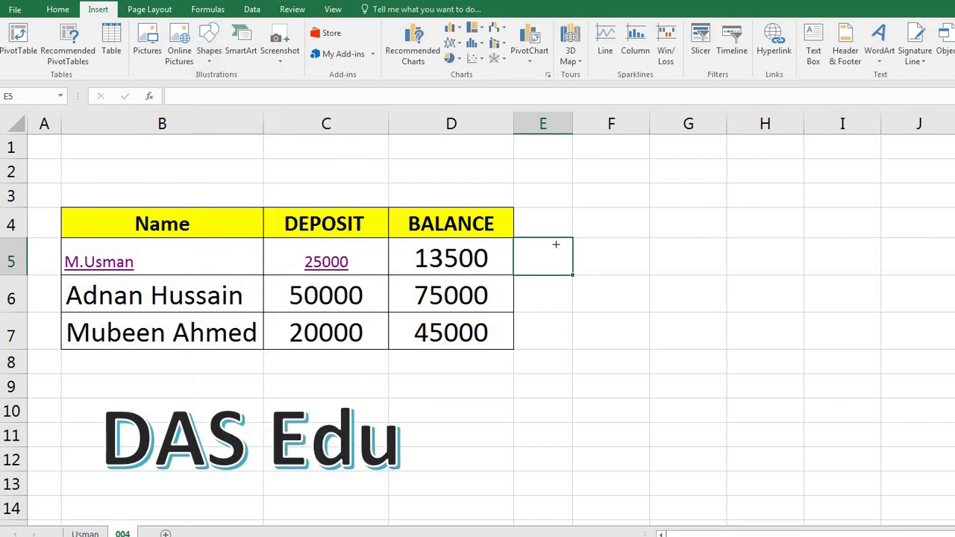
mouse_move(555, 244)
left_mouse_down()
mouse_move(695, 298)
mouse_move(683, 314)
left_mouse_up()
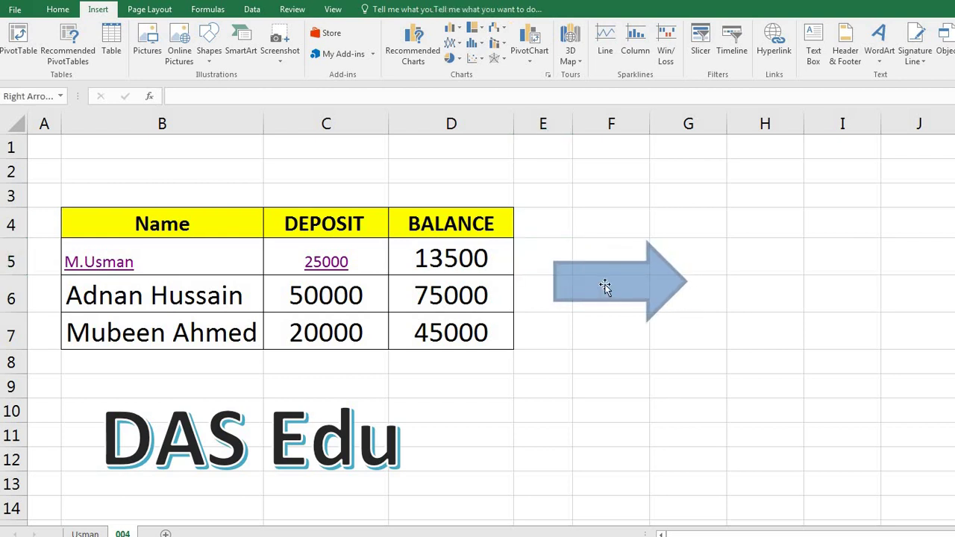
left_click_drag(593, 258, 583, 238)
left_click(653, 369)
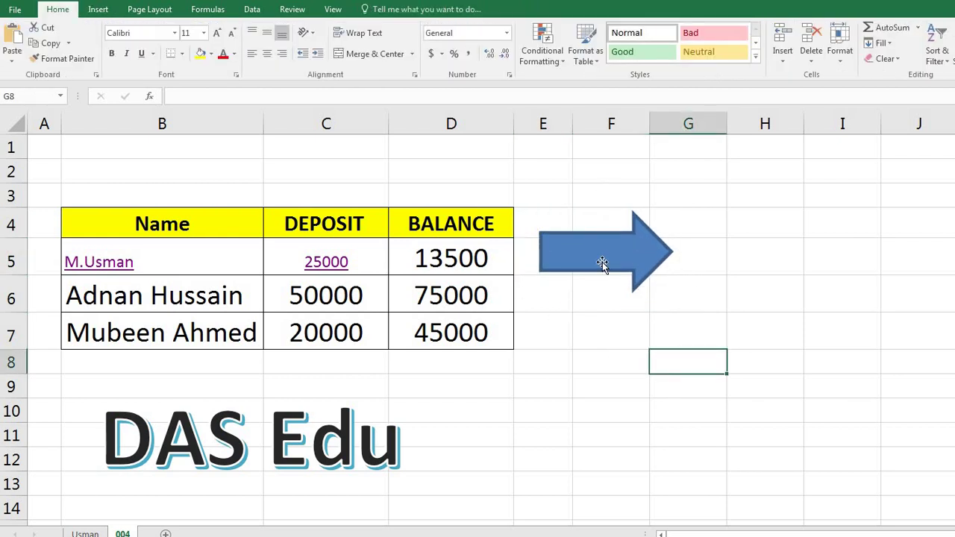
Step: Add the text "Ledger" inside the arrow shape
right_click(604, 256)
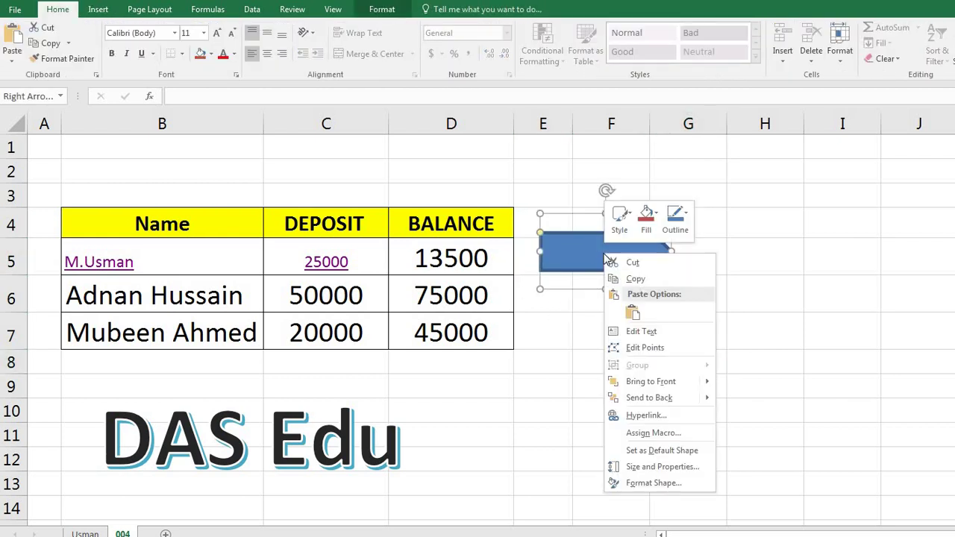
left_click(638, 330)
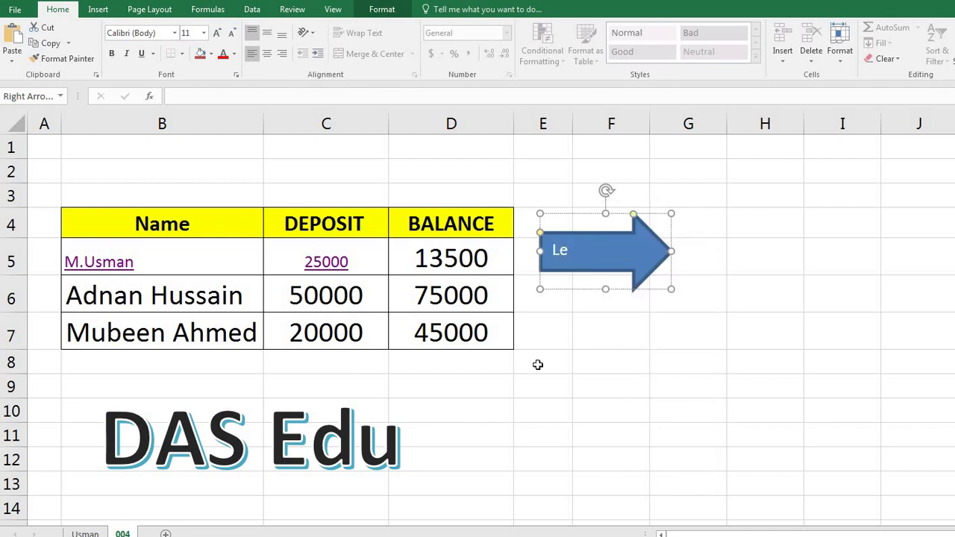
left_click(602, 341)
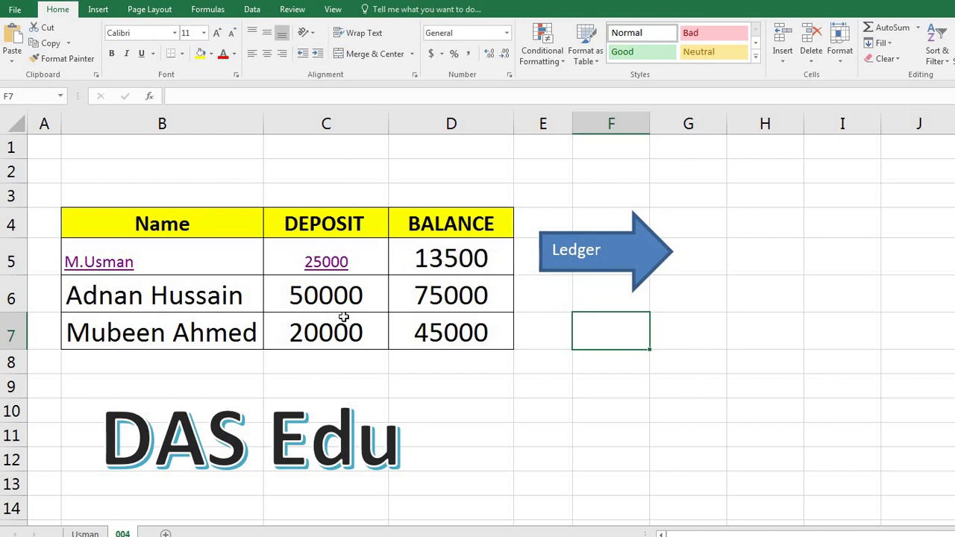
left_click(682, 323)
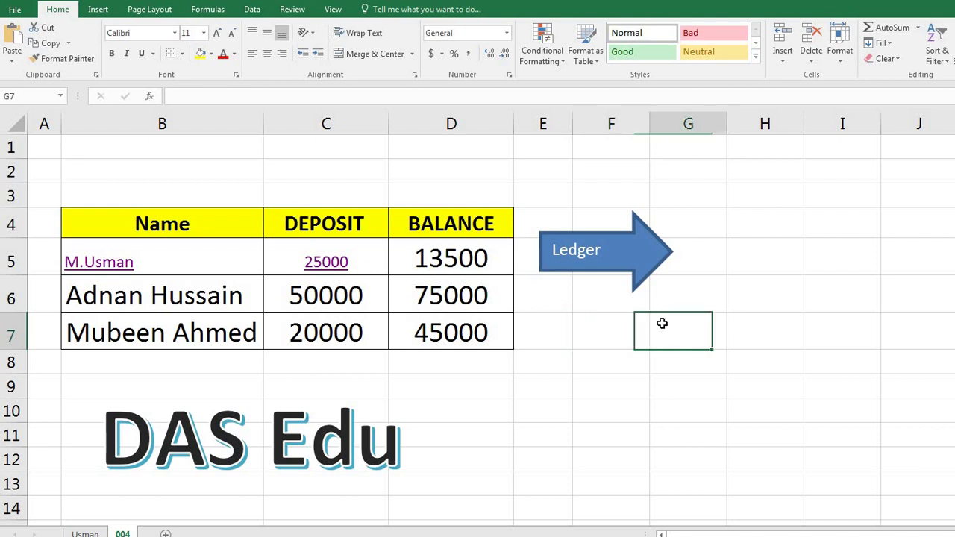
left_click(603, 317)
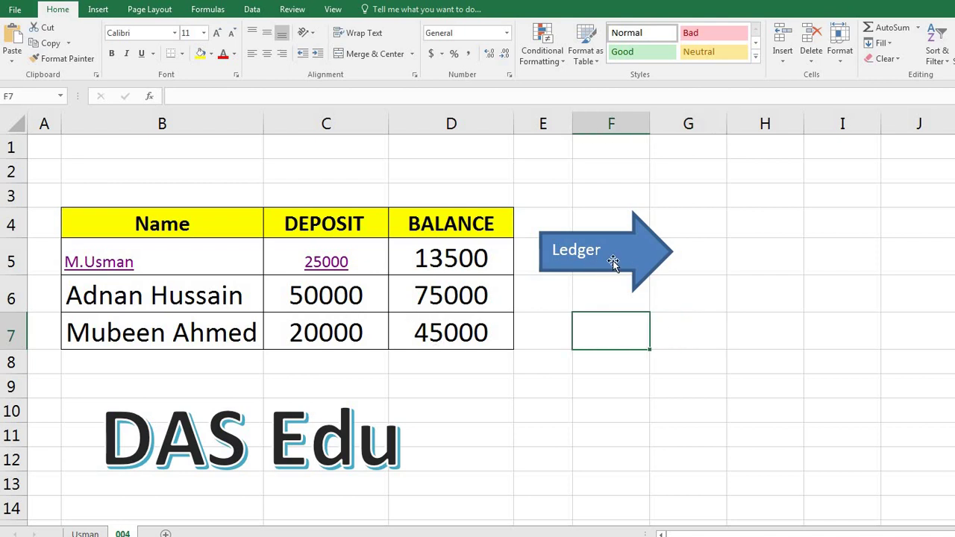
Step: Insert a hyperlink on the Ledger arrow shape that links to the SB Ledger workbook in the My Pictures folder
left_click(613, 260)
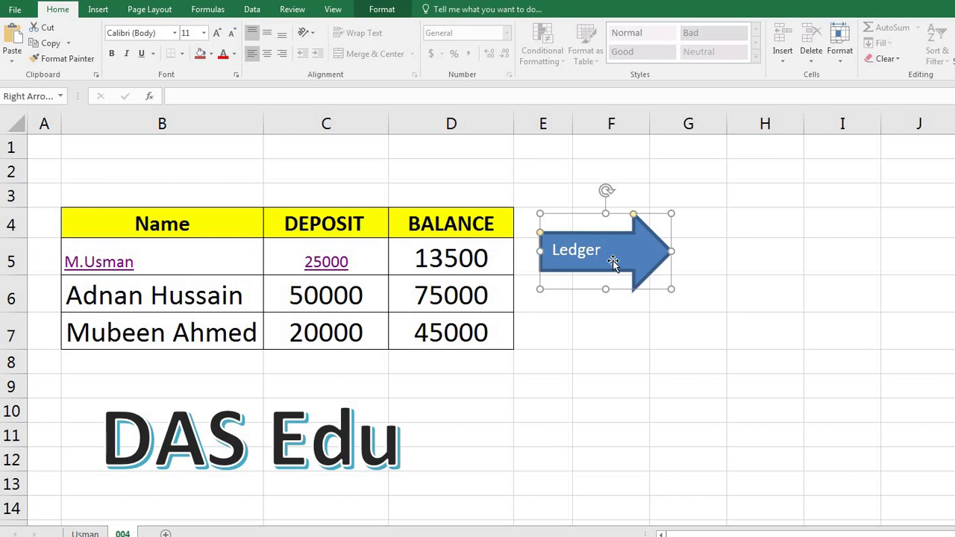
right_click(614, 264)
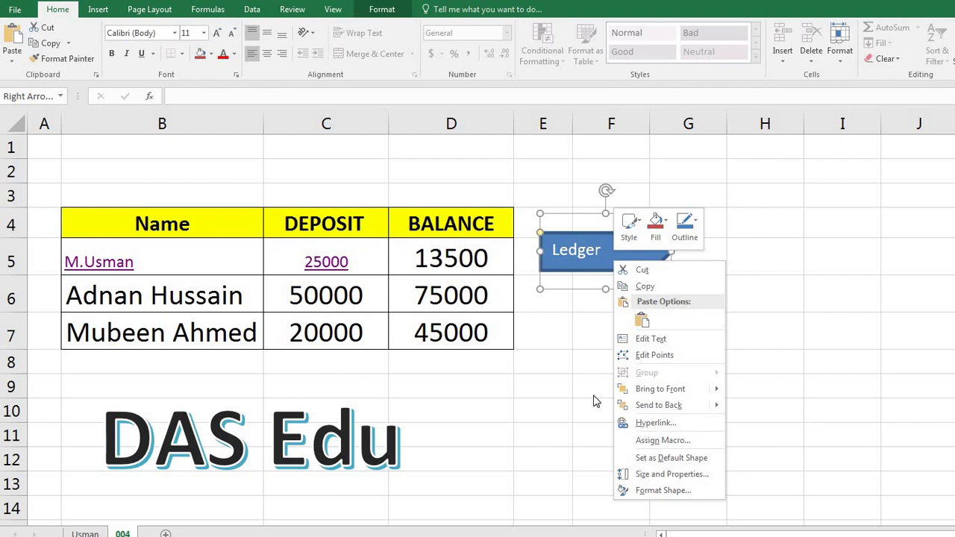
key("Escape")
left_click(99, 10)
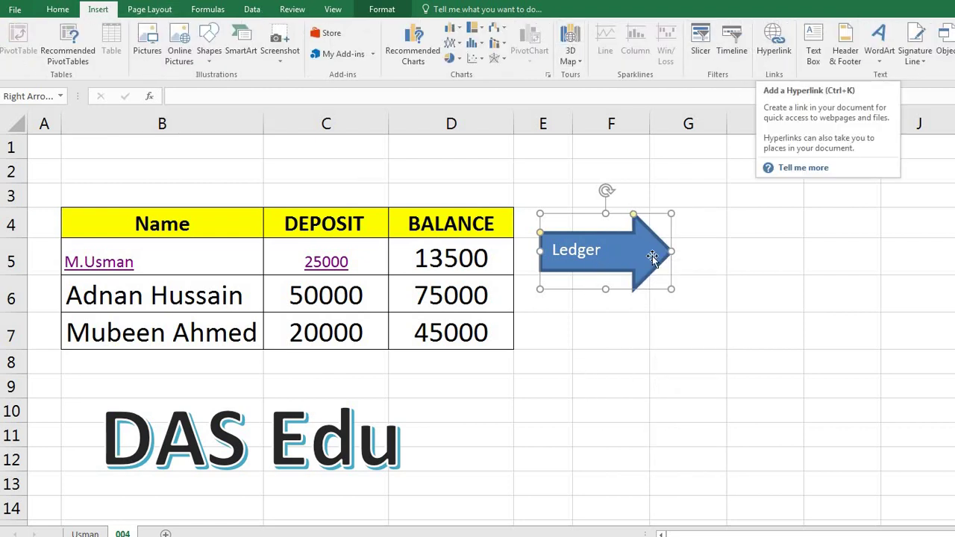
left_click(774, 45)
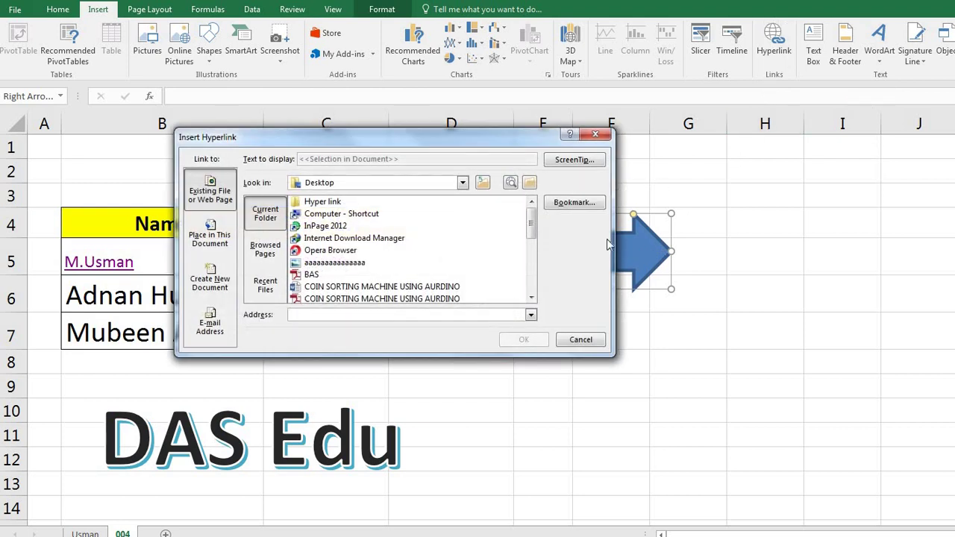
left_click(482, 184)
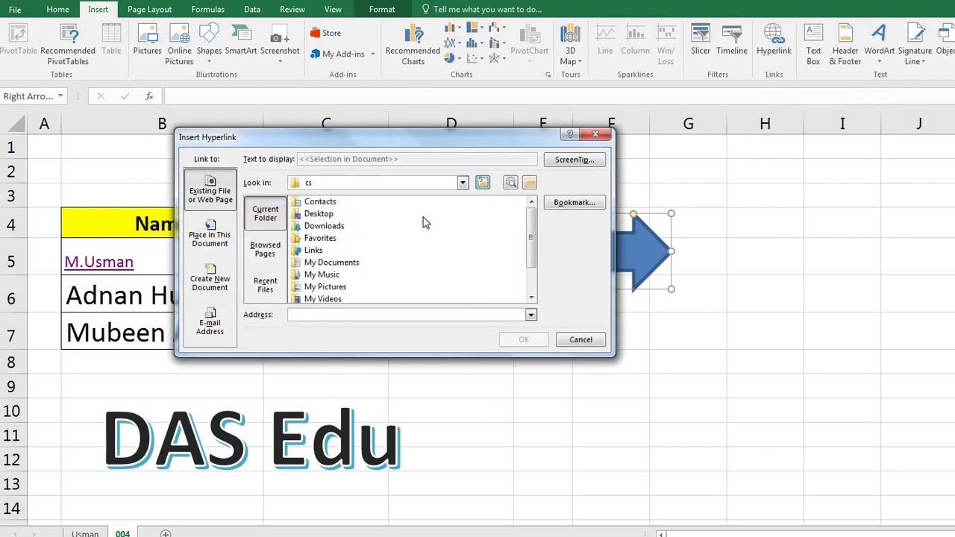
double_click(328, 288)
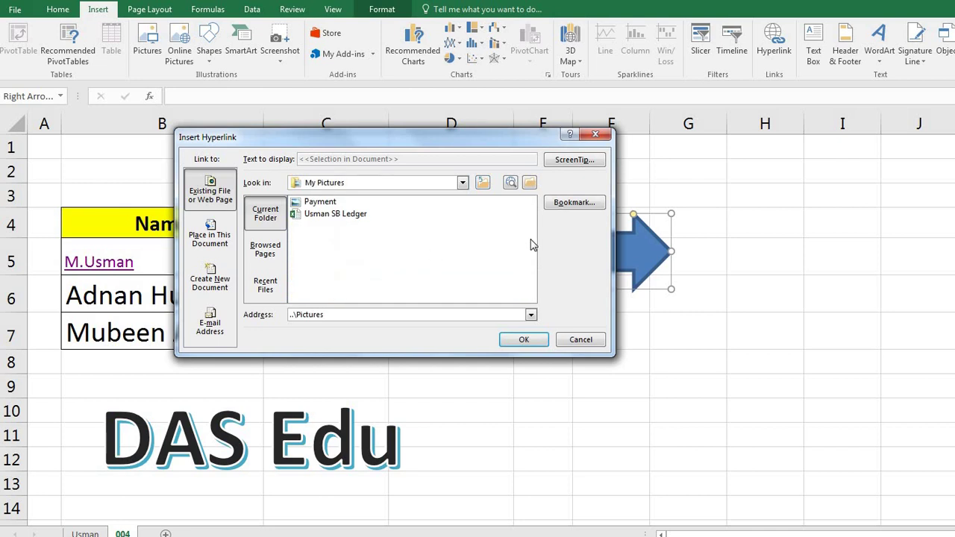
double_click(328, 214)
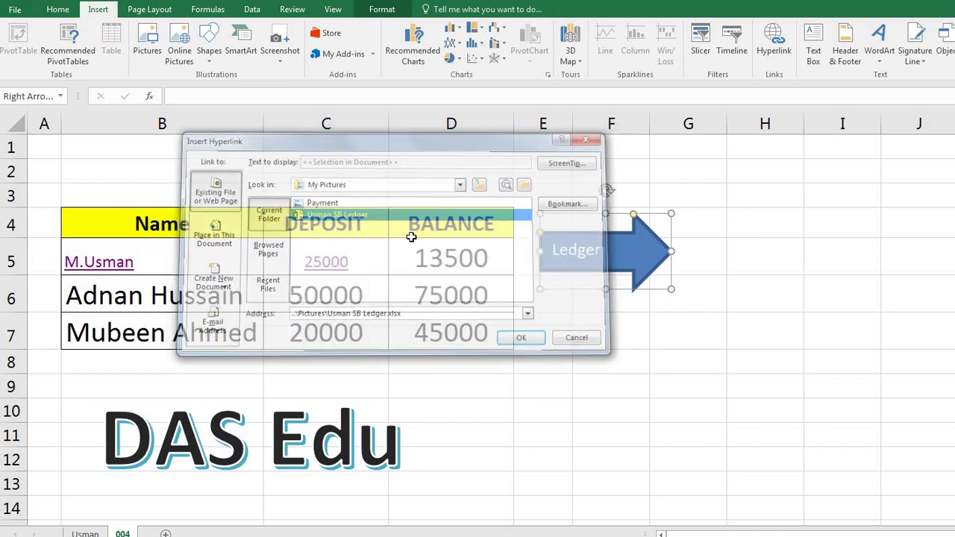
Step: Deselect the Ledger arrow and test its hyperlink by following it to the linked ledger workbook
left_click(606, 360)
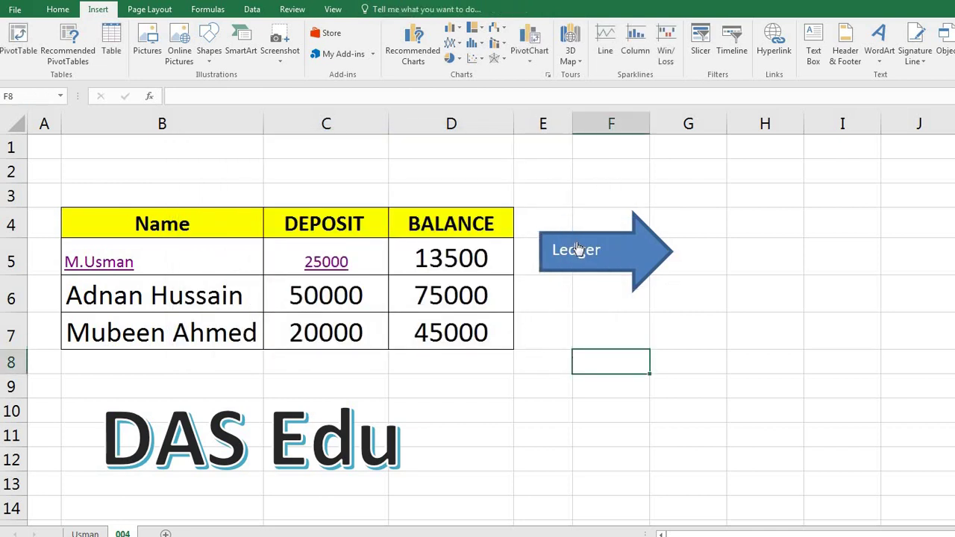
mouse_move(576, 273)
left_click(580, 252)
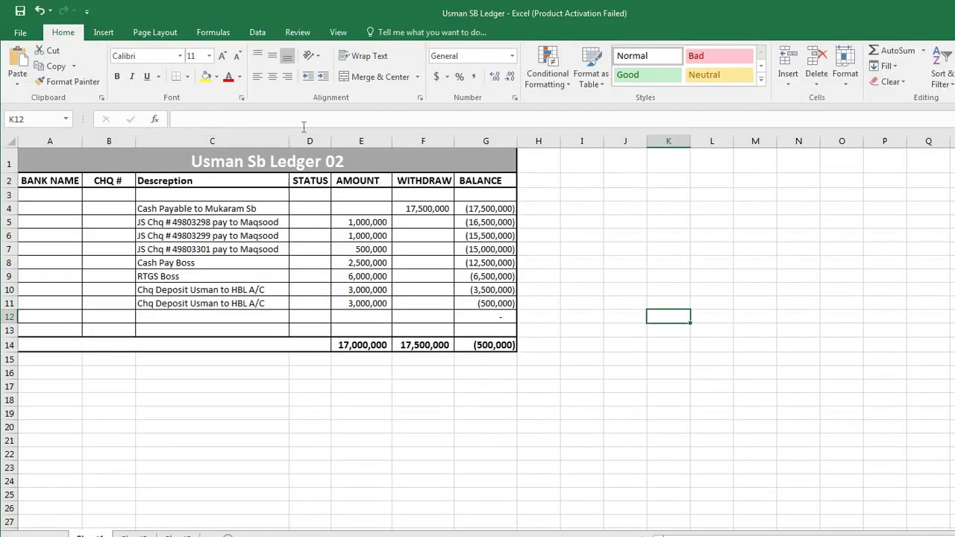